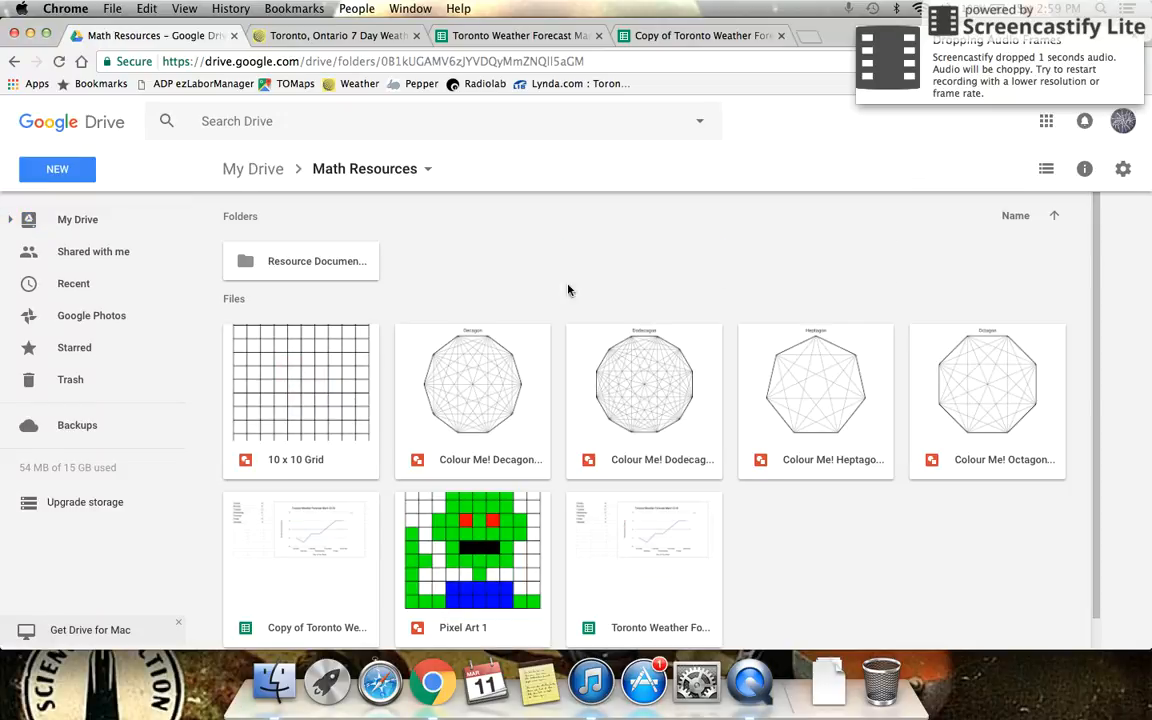
- Review the finished Toronto weather chart in the copied spreadsheet and the file types that can be created in the Math Resources folder
scroll(450, 315, down, 1)
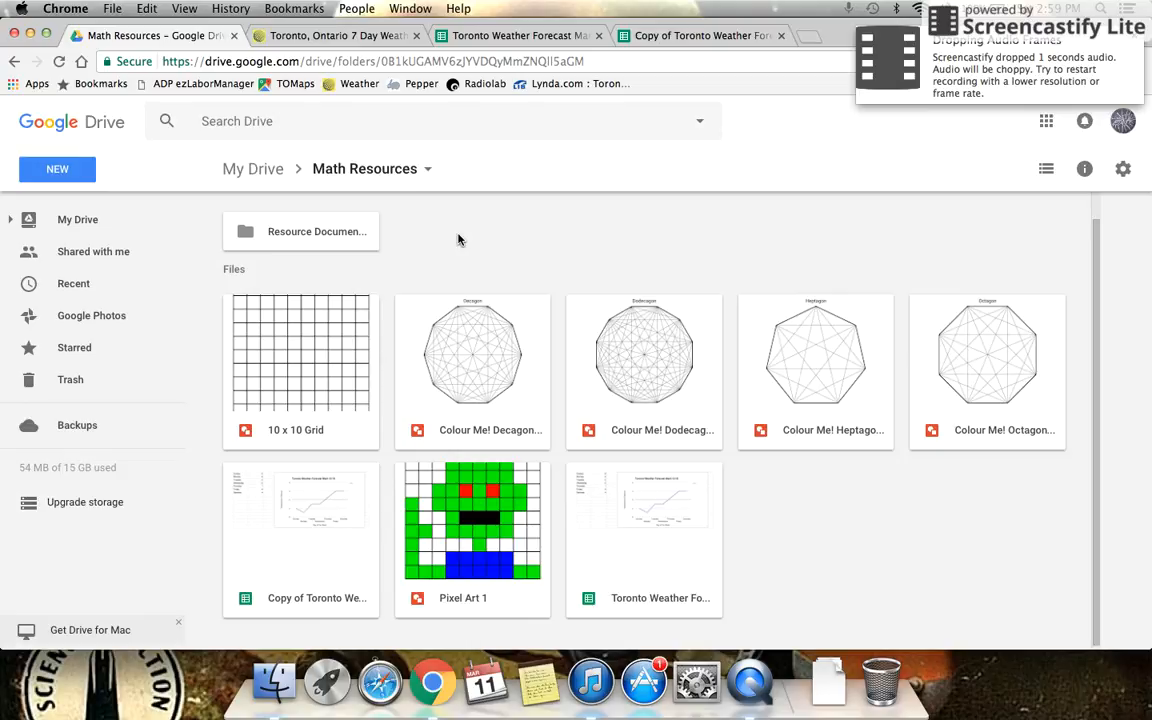
click(705, 36)
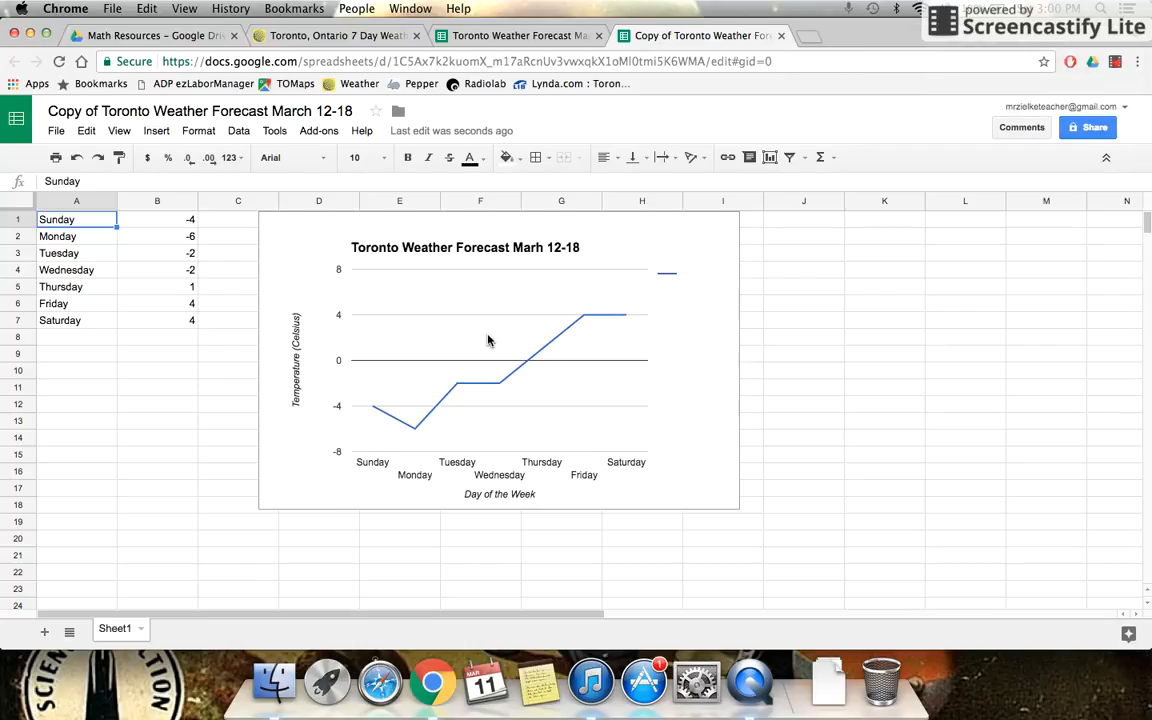
click(472, 36)
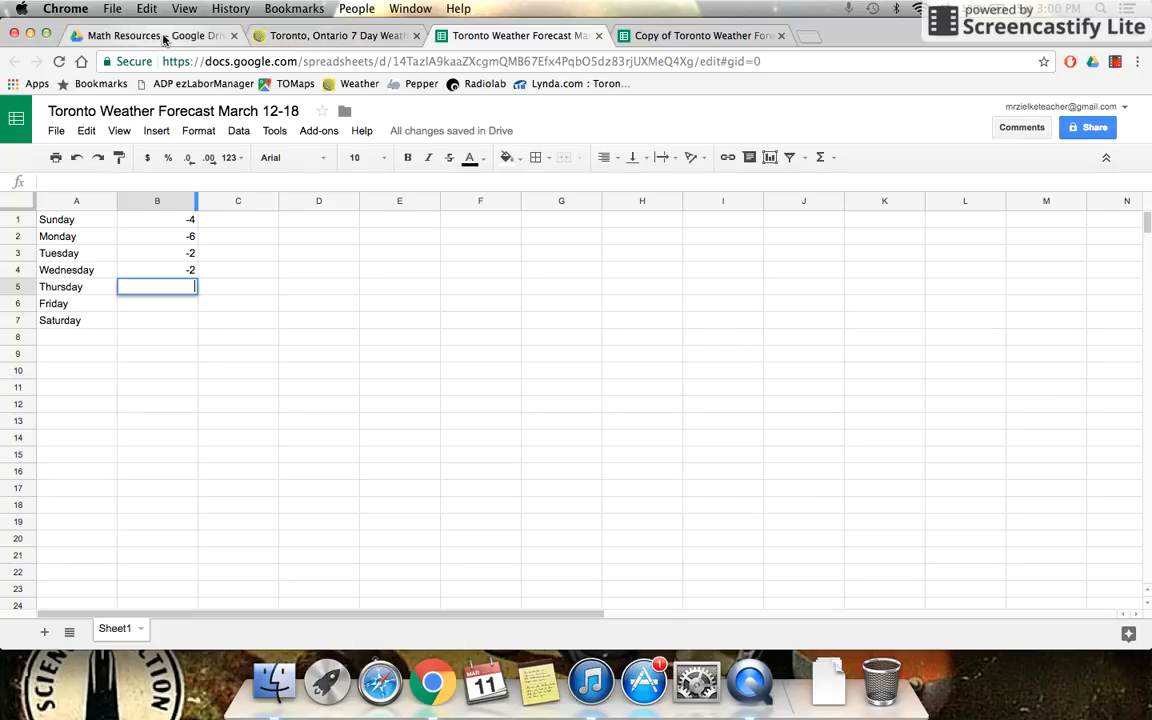
click(196, 37)
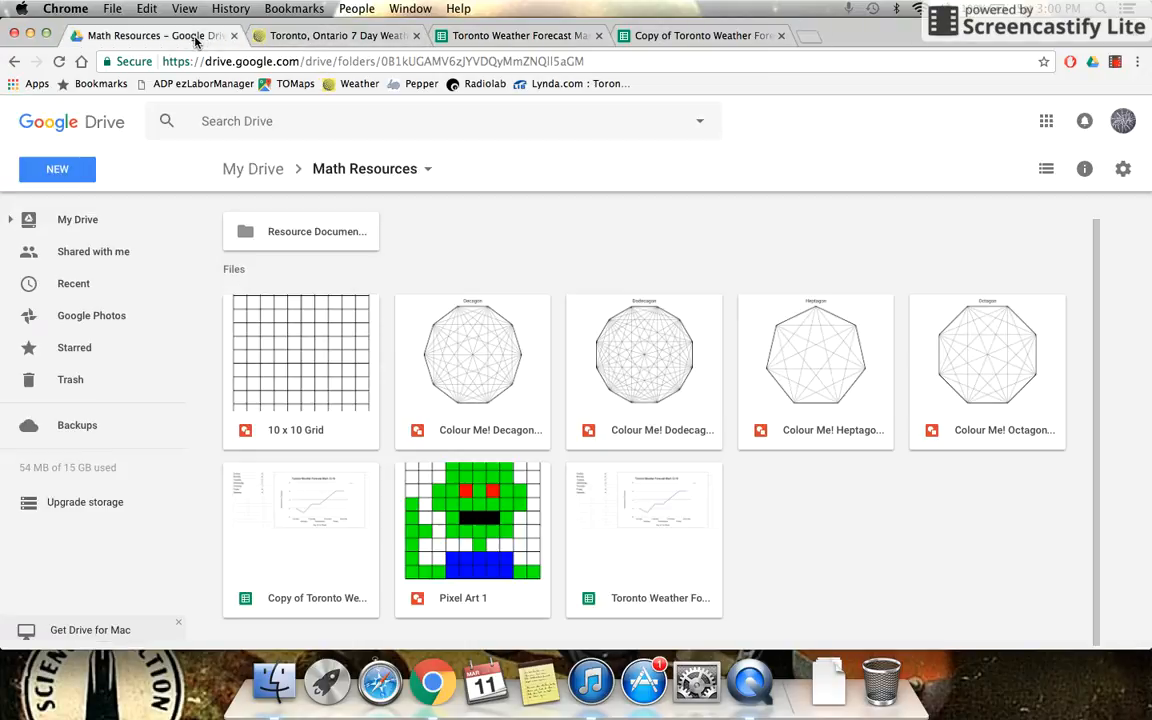
click(57, 168)
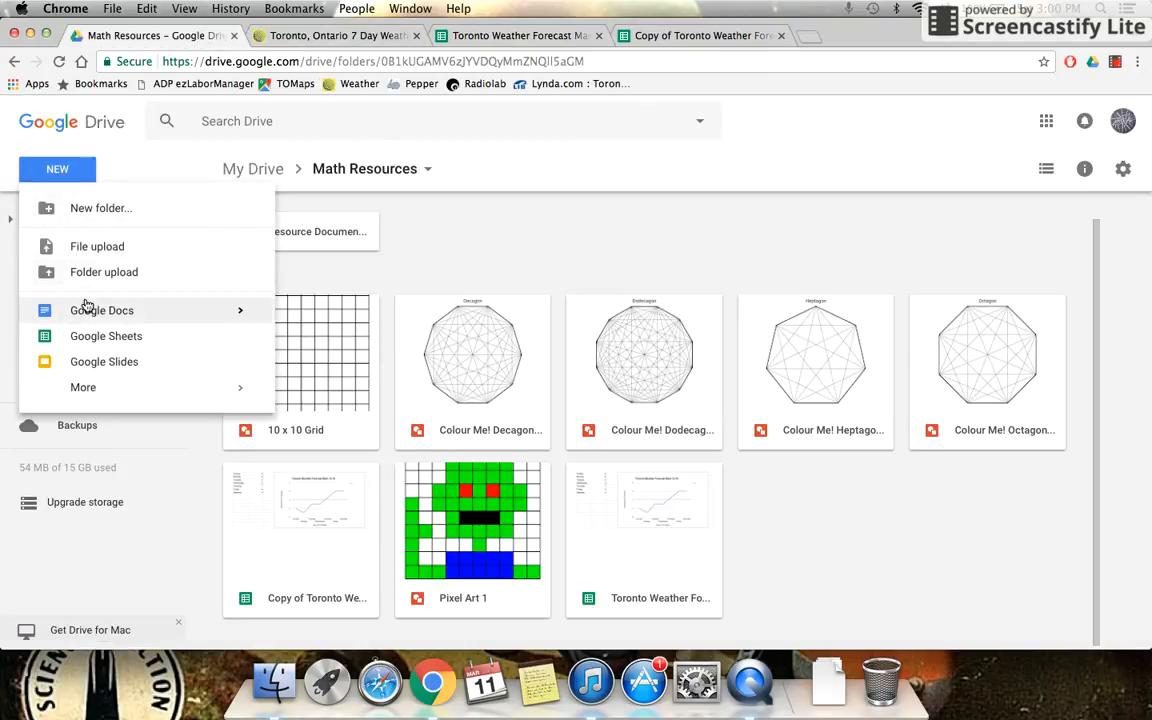
- Using the 7-day Toronto forecast, complete the temperature column with 1 for Thursday, 4 for Friday and 4 for Saturday
click(507, 37)
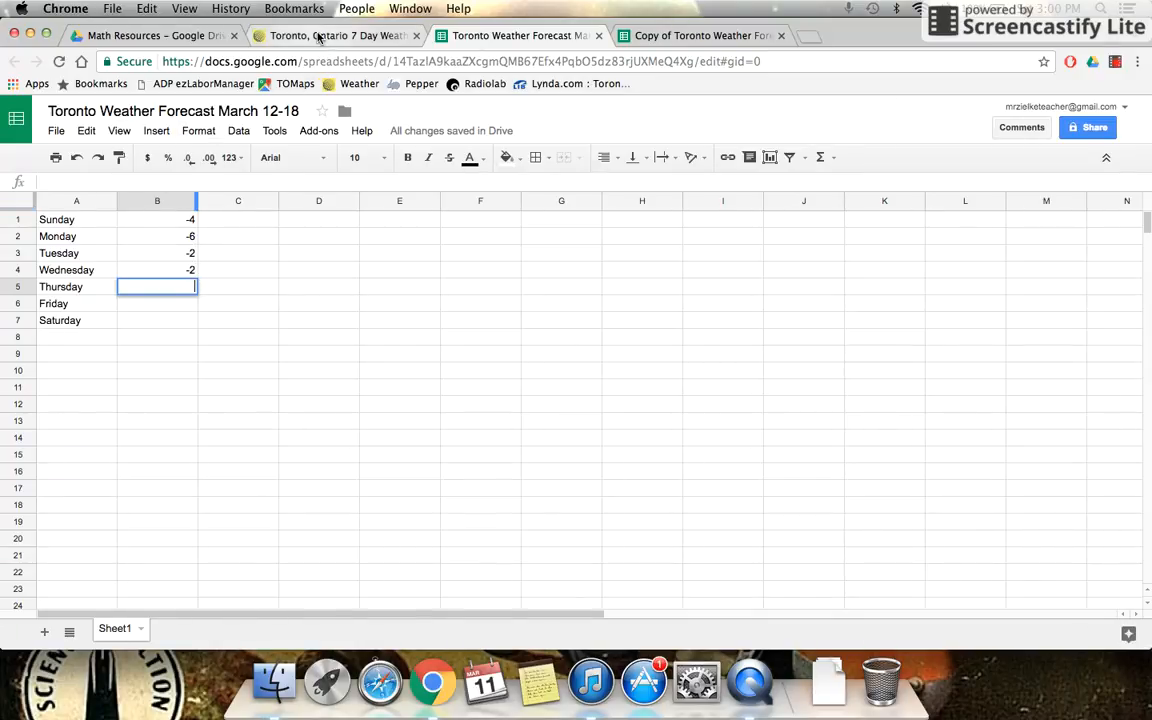
click(318, 36)
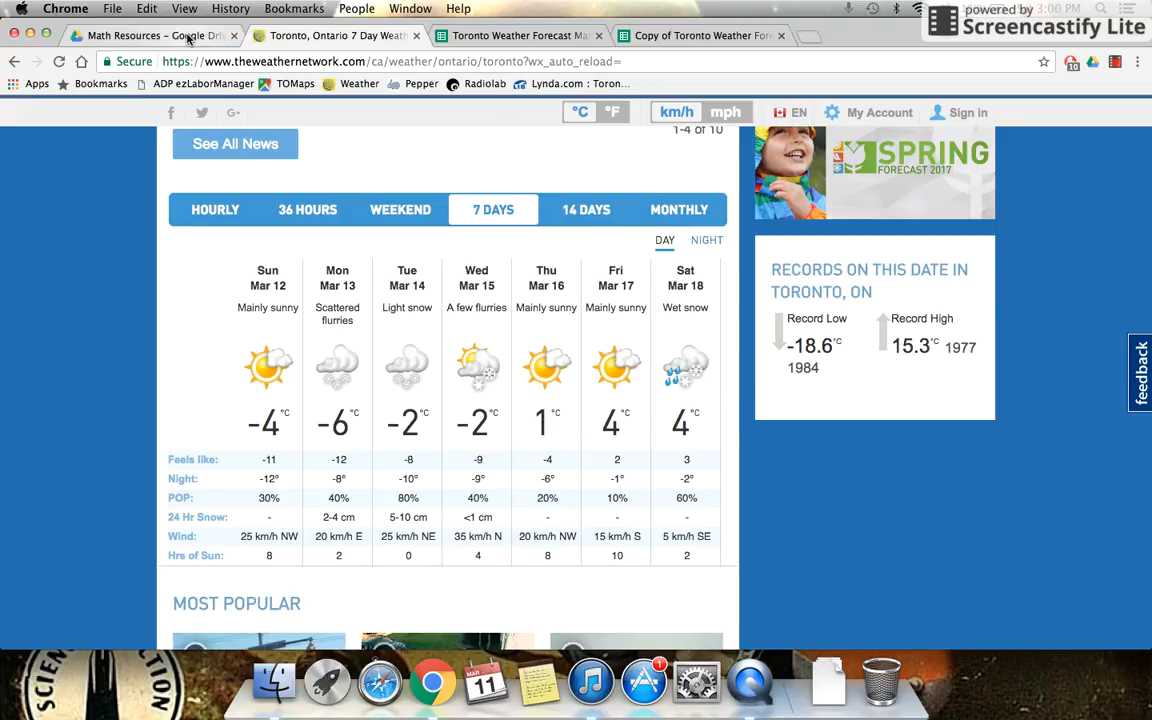
click(515, 38)
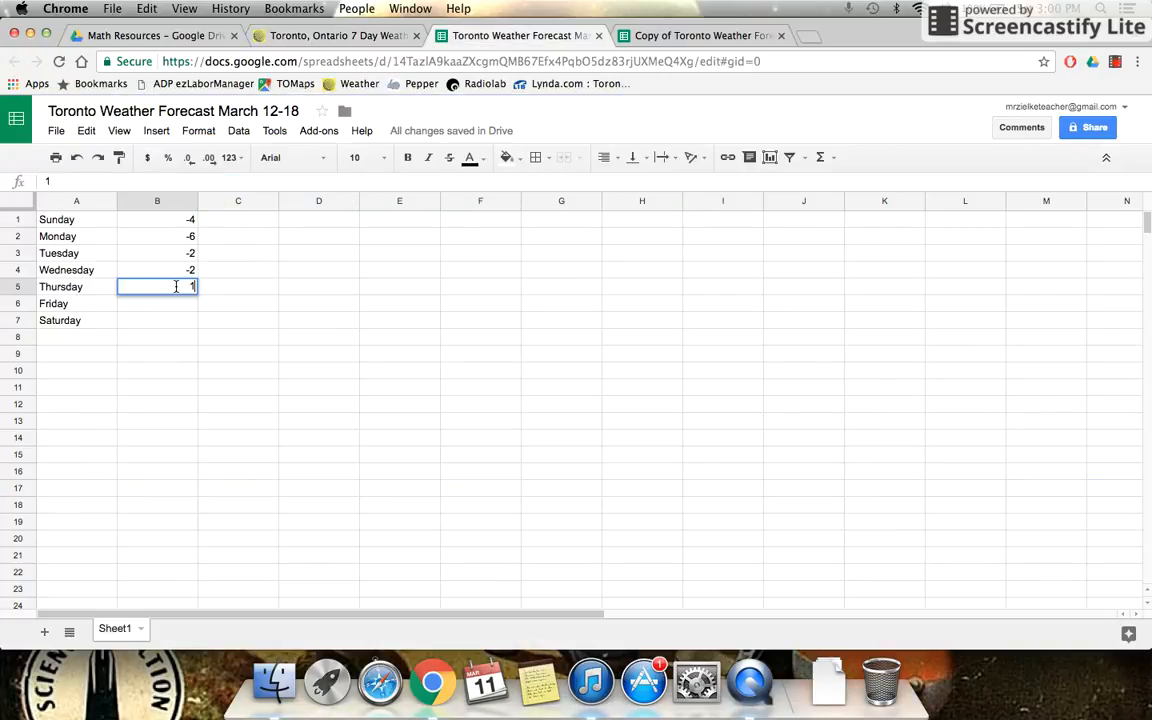
click(182, 305)
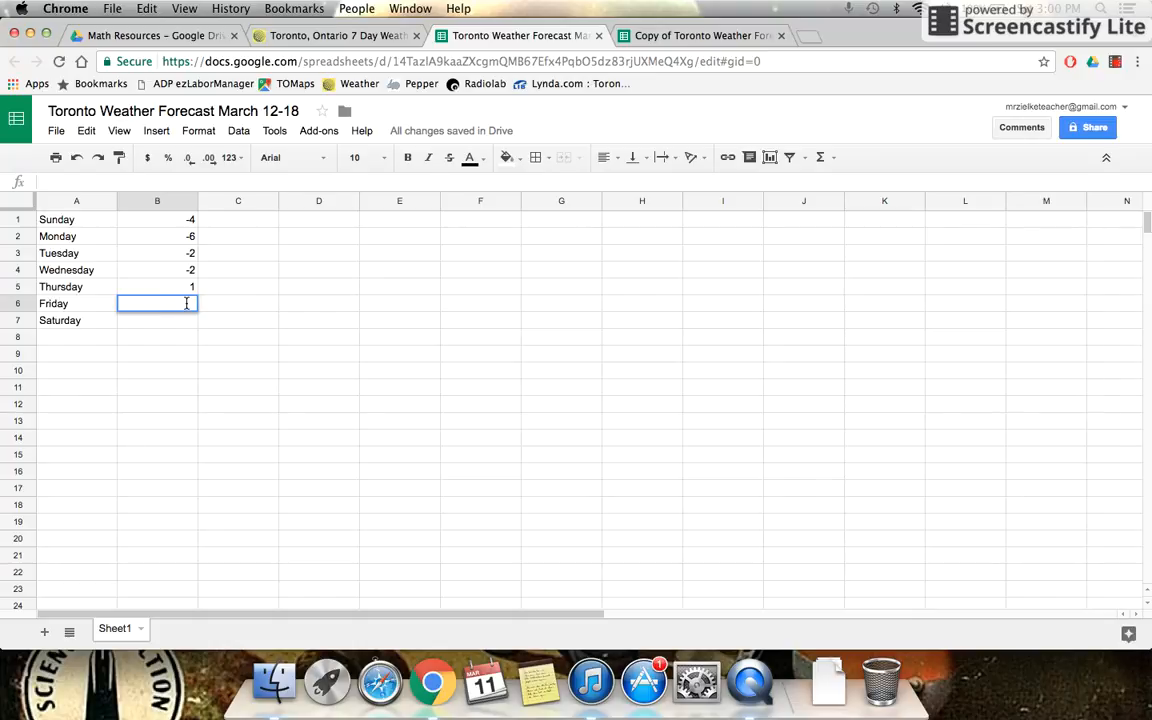
double_click(183, 320)
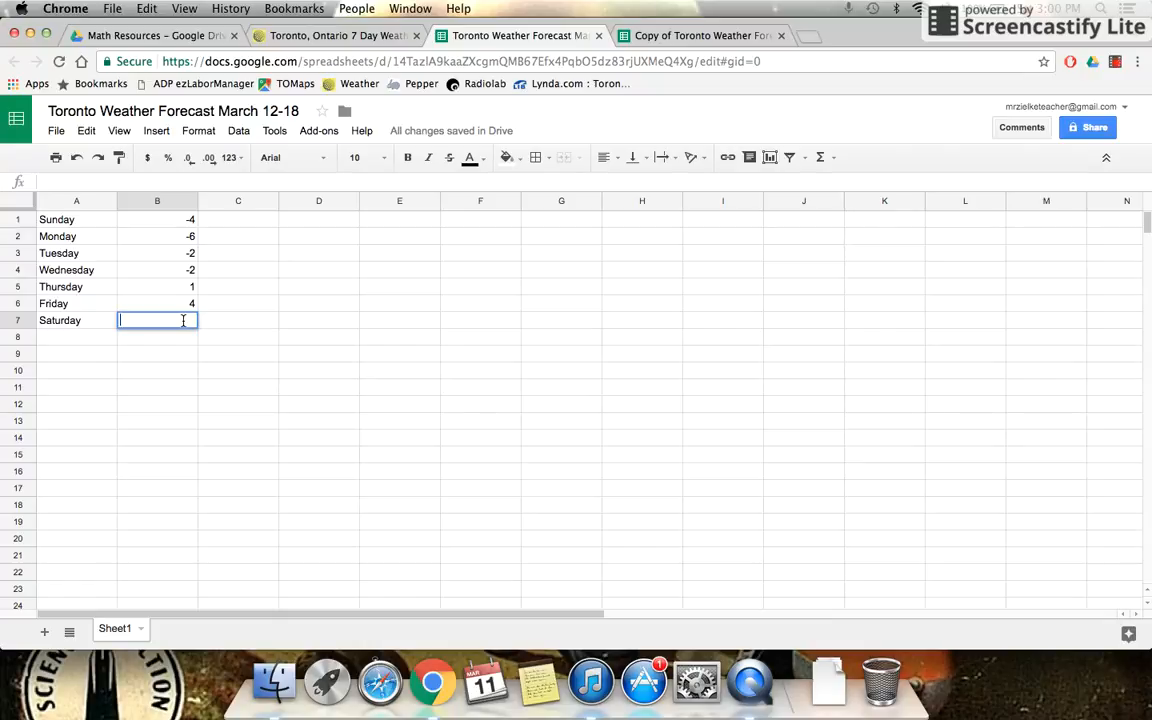
click(240, 326)
click(150, 326)
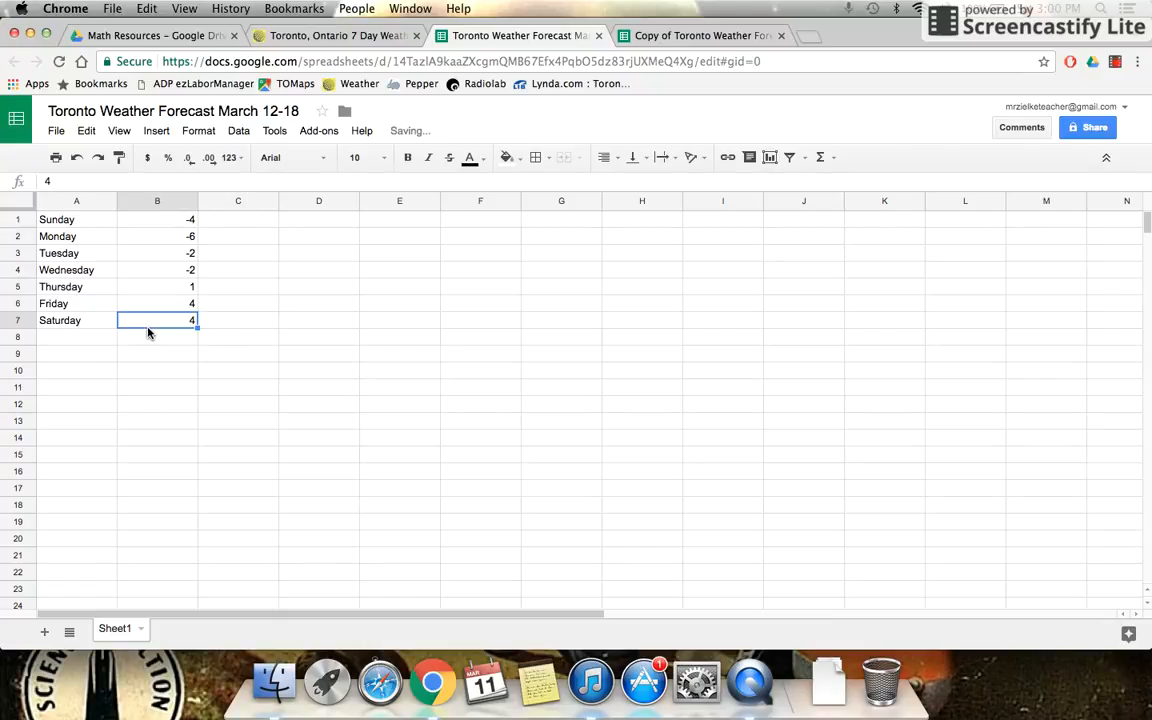
- Start a line chart from the days and temperatures in A1:B7
click(62, 221)
drag(62, 221, 187, 320)
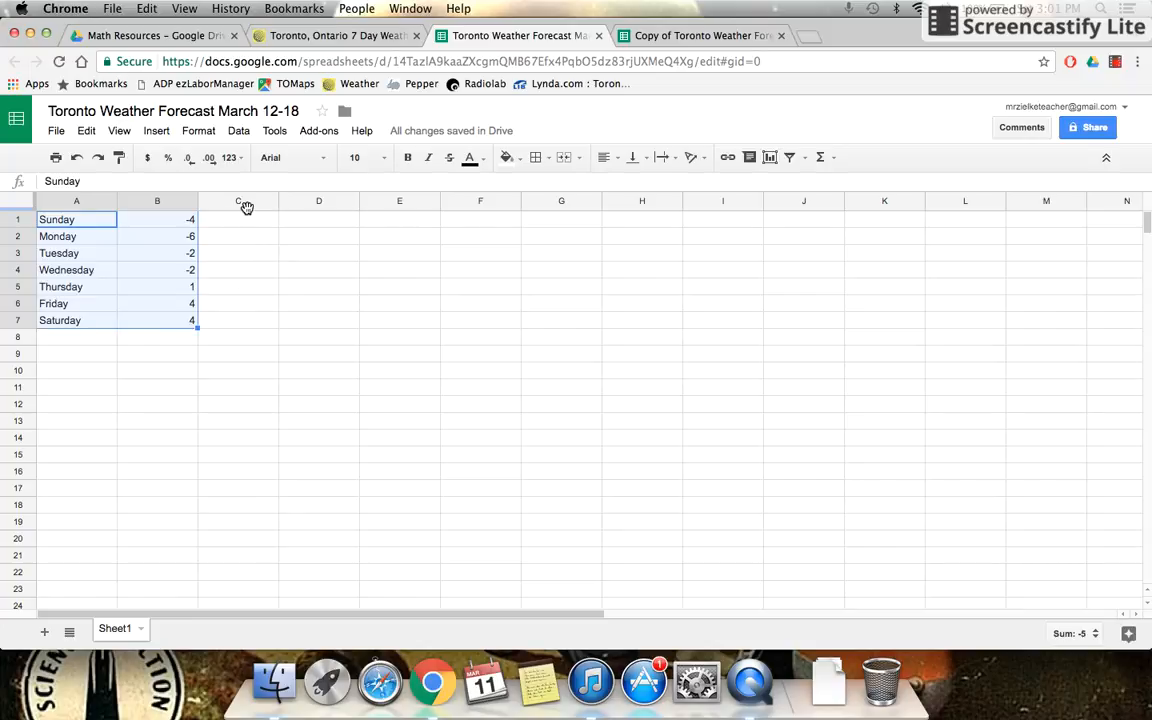
click(63, 222)
drag(63, 222, 186, 322)
click(156, 133)
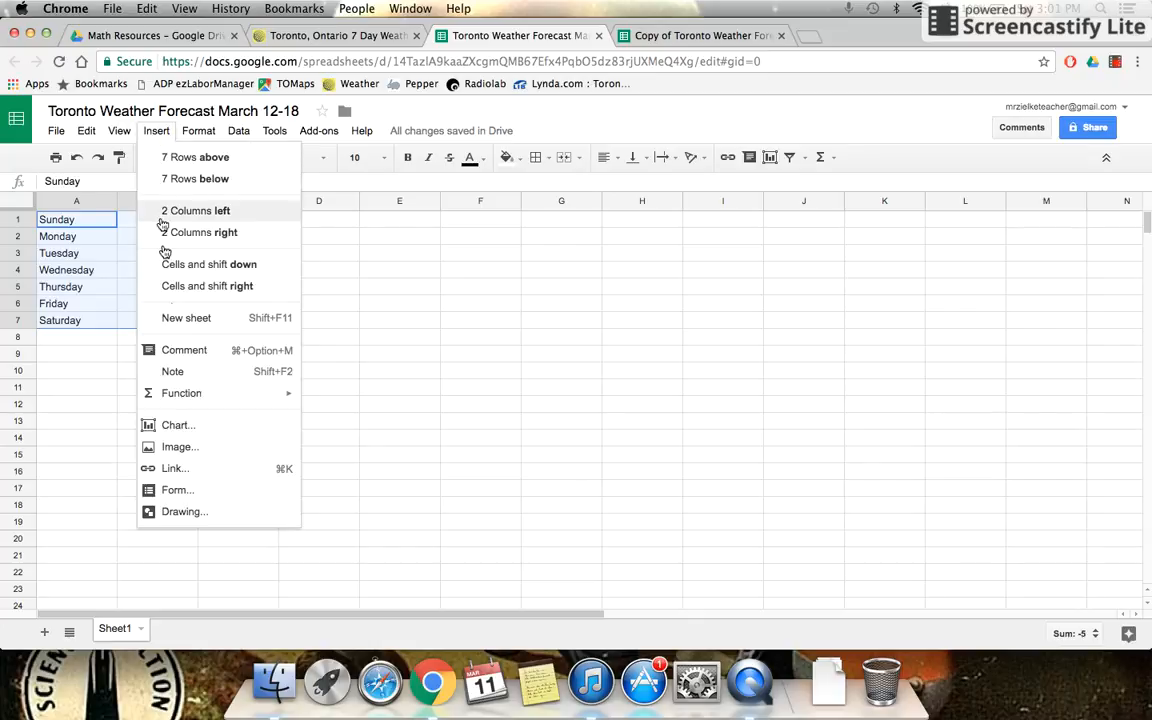
click(180, 428)
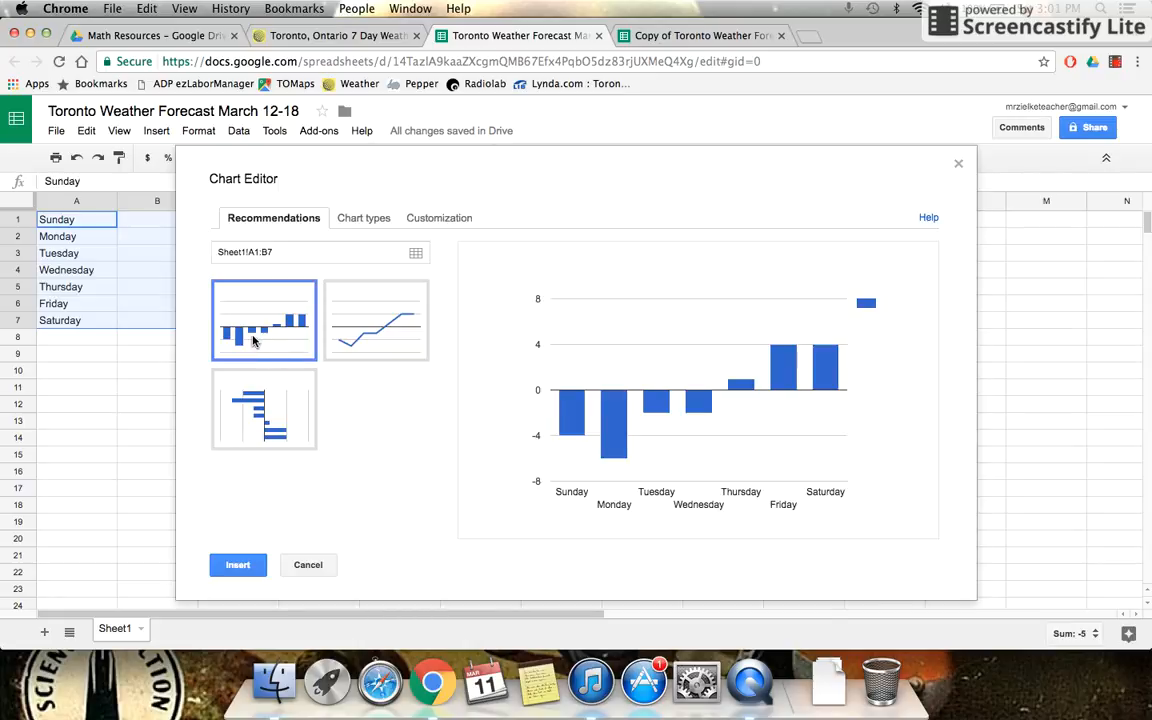
click(355, 341)
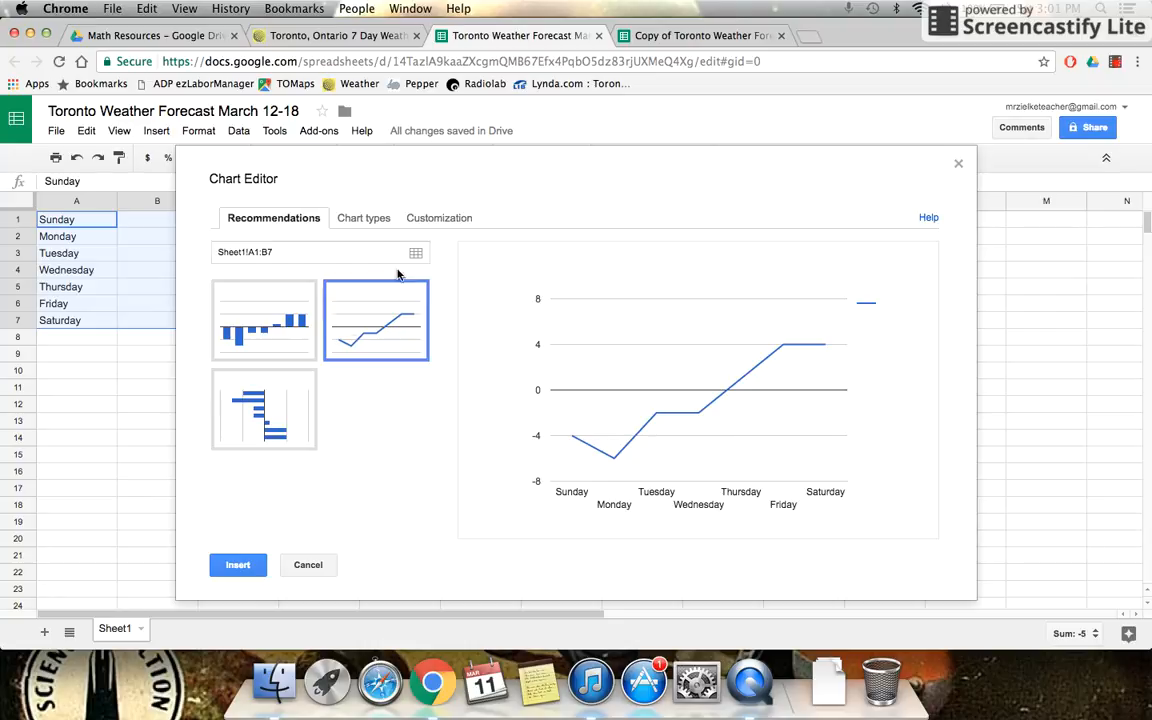
- Title the chart "Toronto Weather Forecast March 12-18" and its horizontal axis "Days of the Week"
click(439, 219)
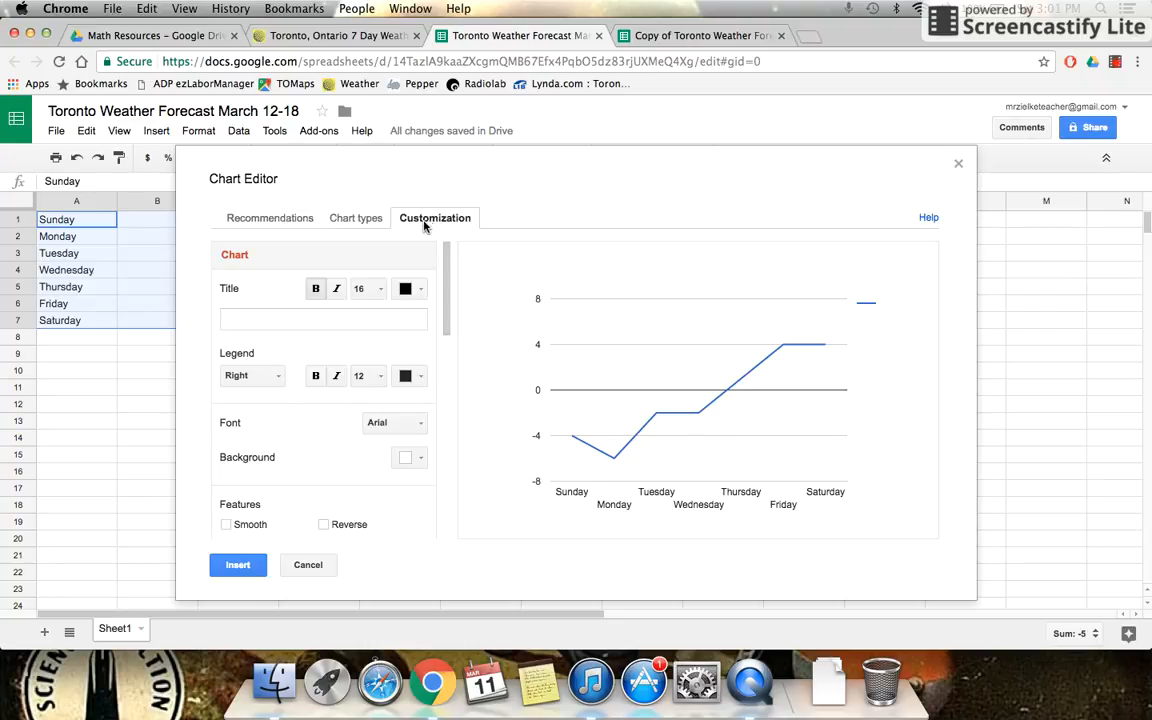
click(252, 322)
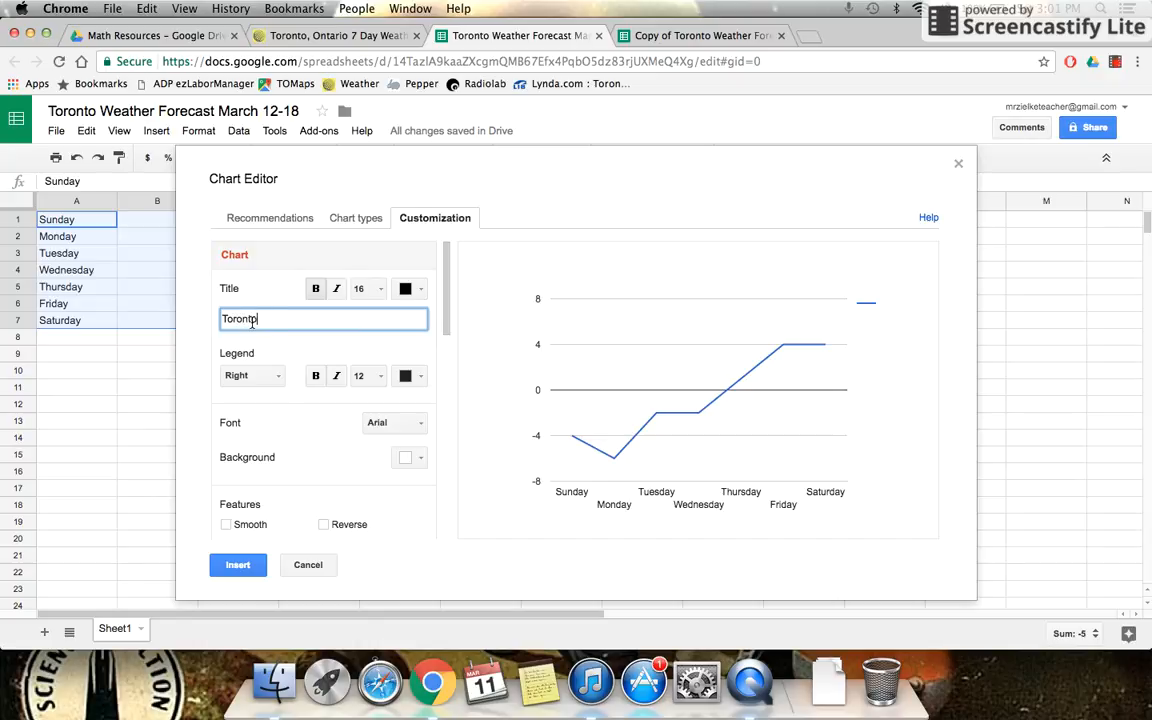
text(Toronto Weather Forecast March 12-18)
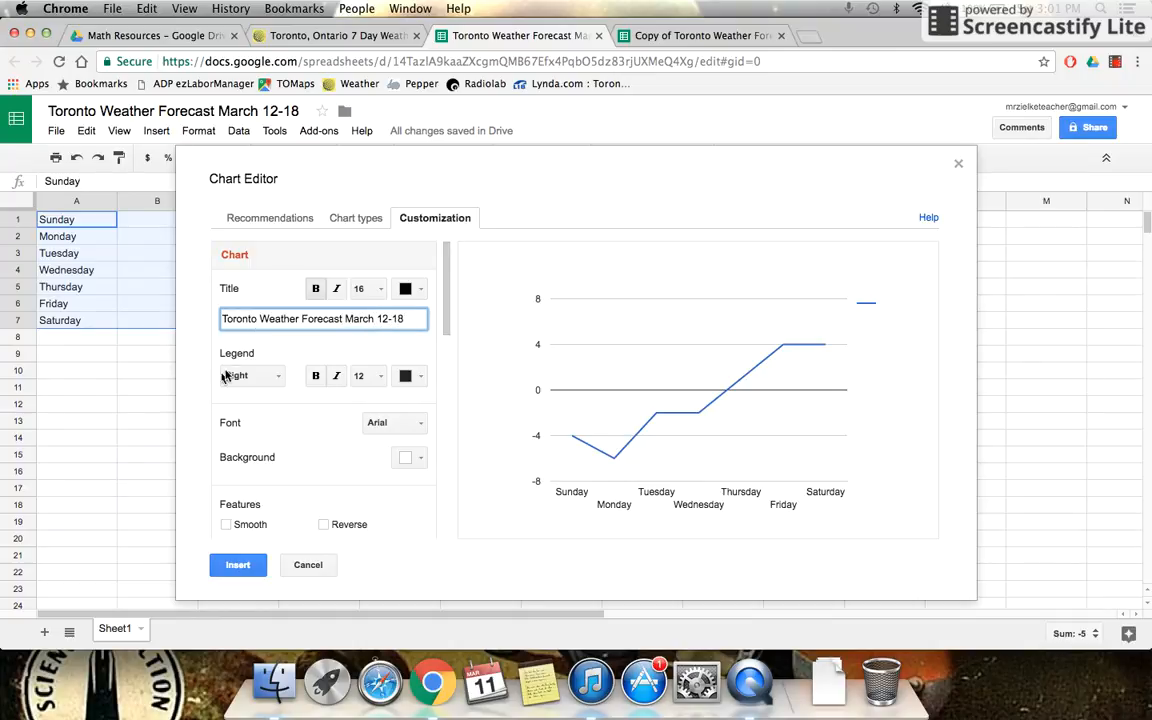
scroll(237, 395, down, 5)
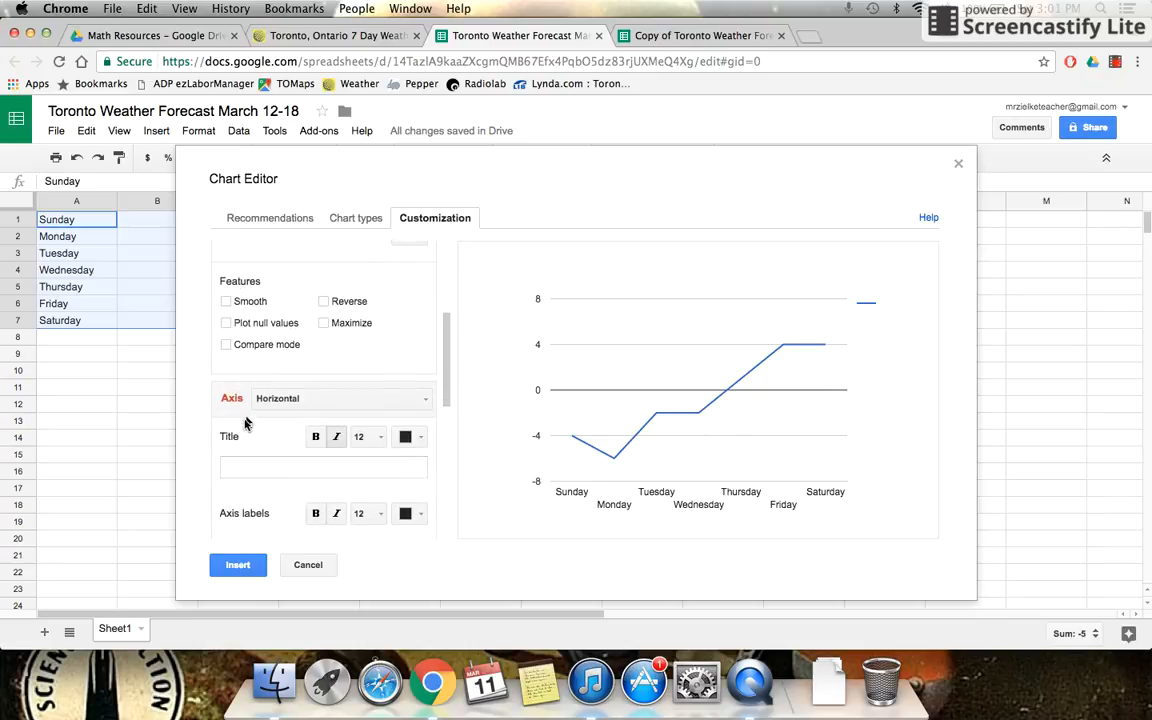
click(249, 463)
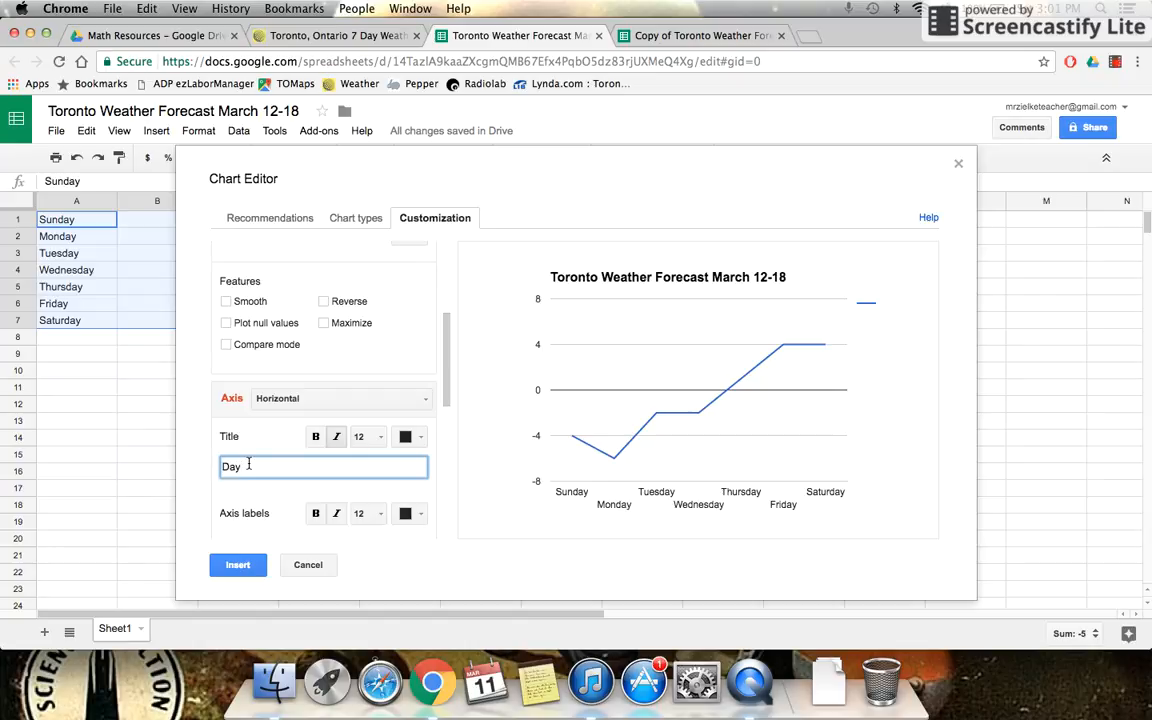
text(Days of the Week)
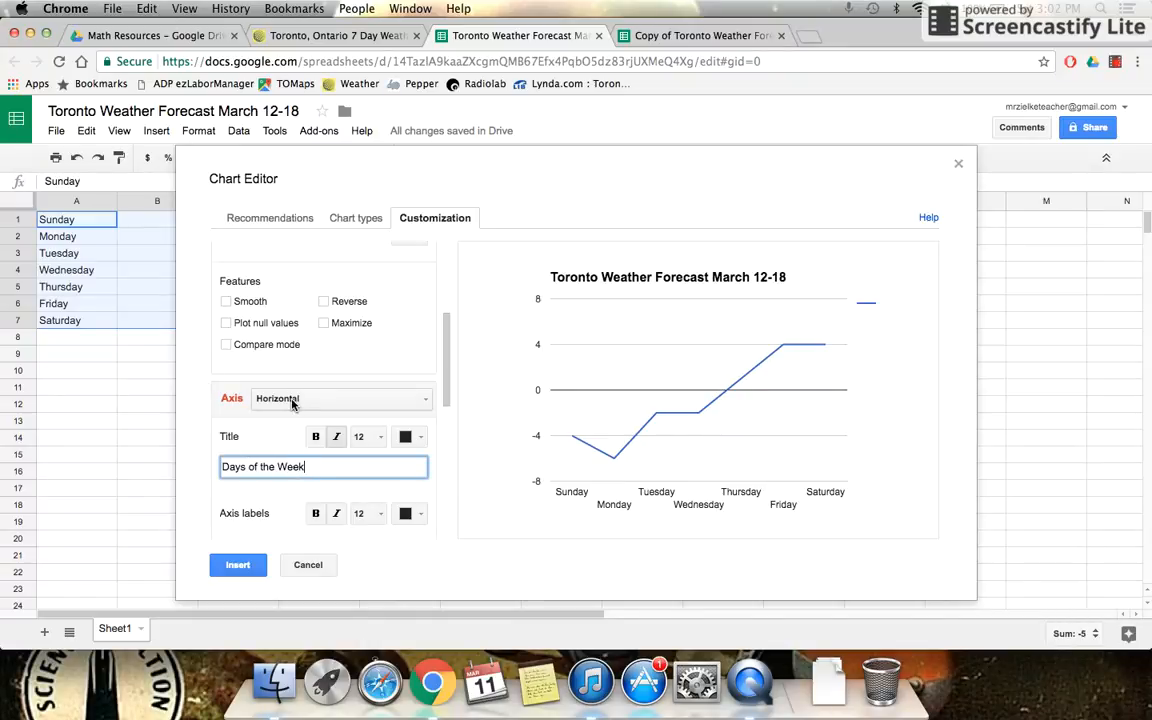
- Title the left vertical axis "Temperature (Celsius)" and insert the chart beside the data, starting in column C
click(267, 401)
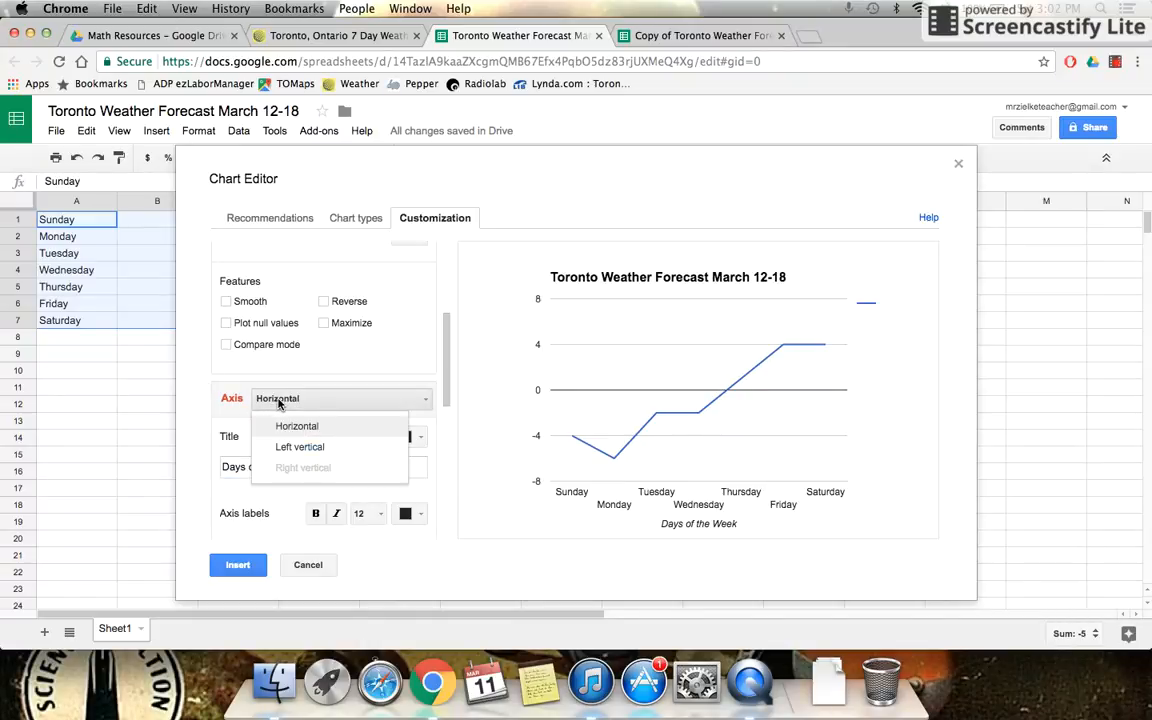
click(298, 450)
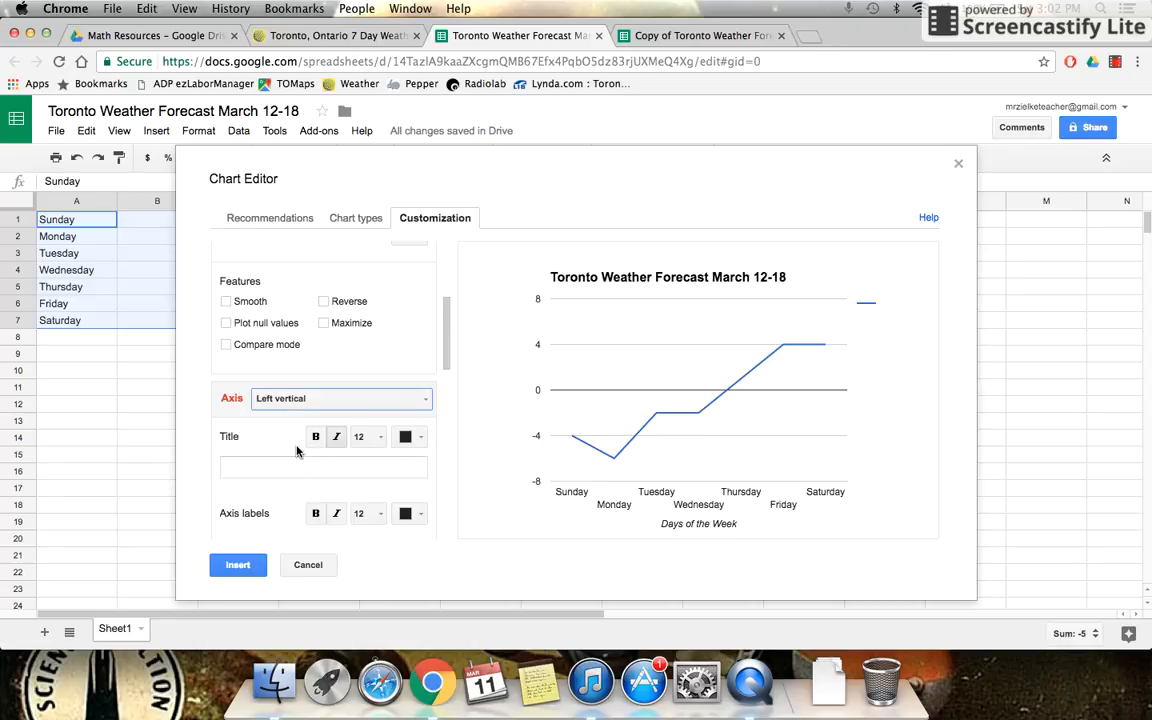
click(236, 468)
text(Teme)
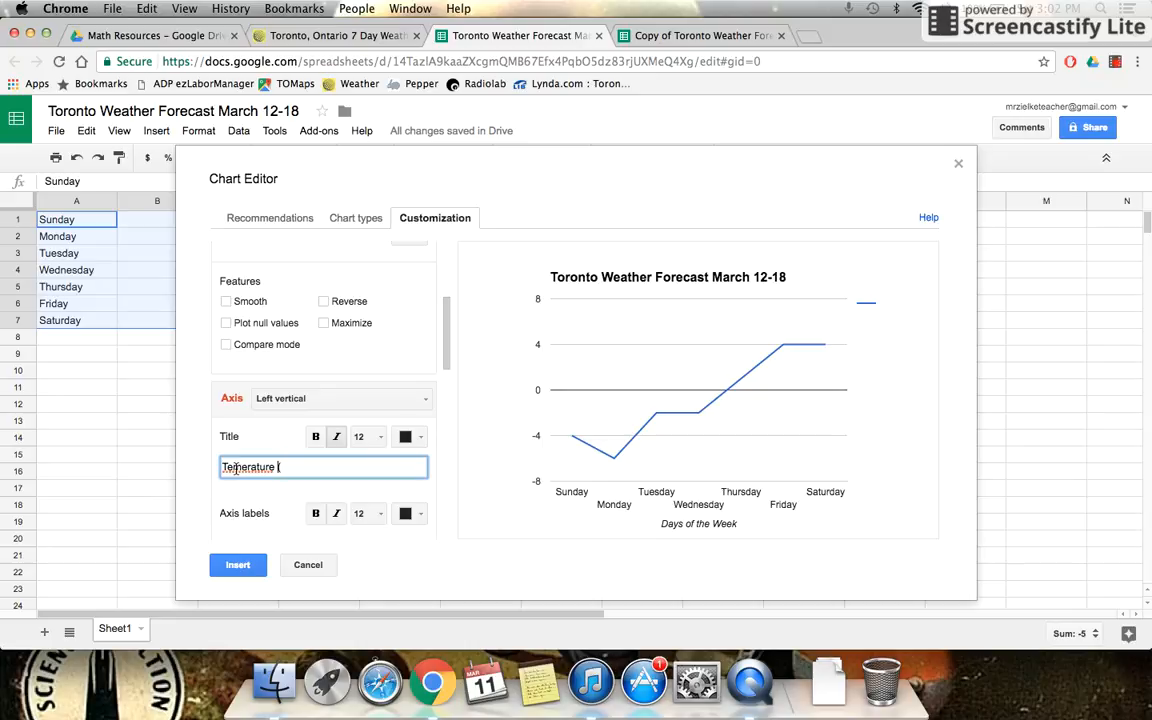
text(p)
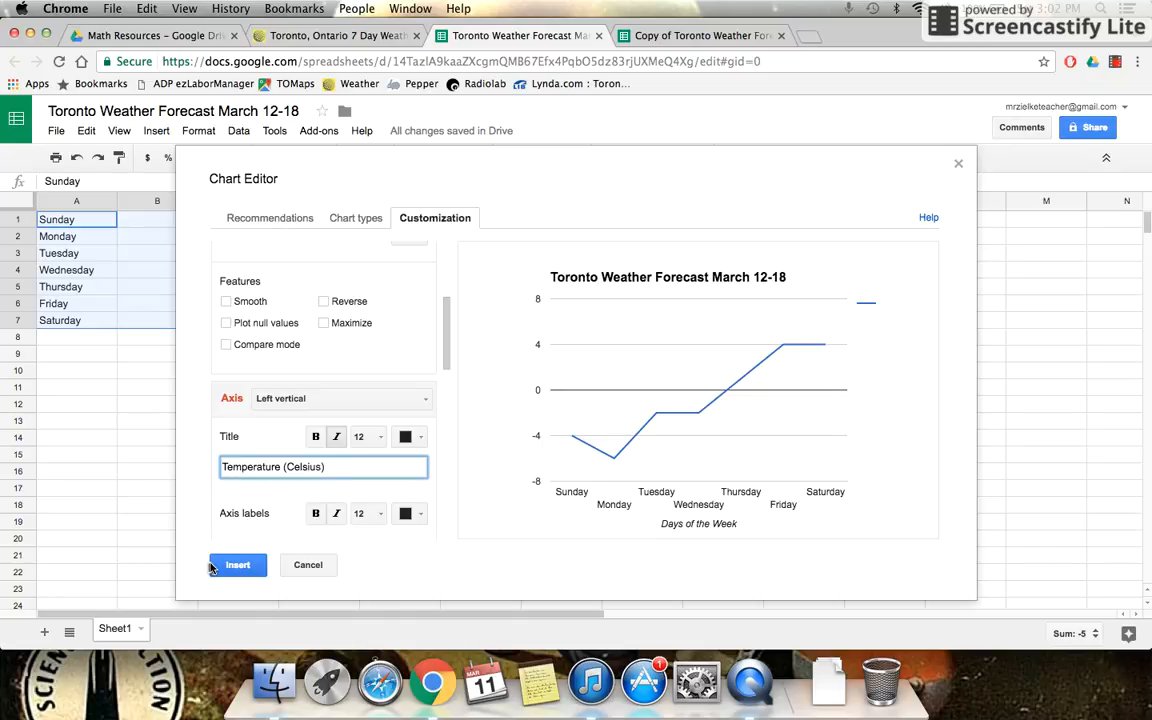
click(230, 566)
drag(262, 413, 433, 407)
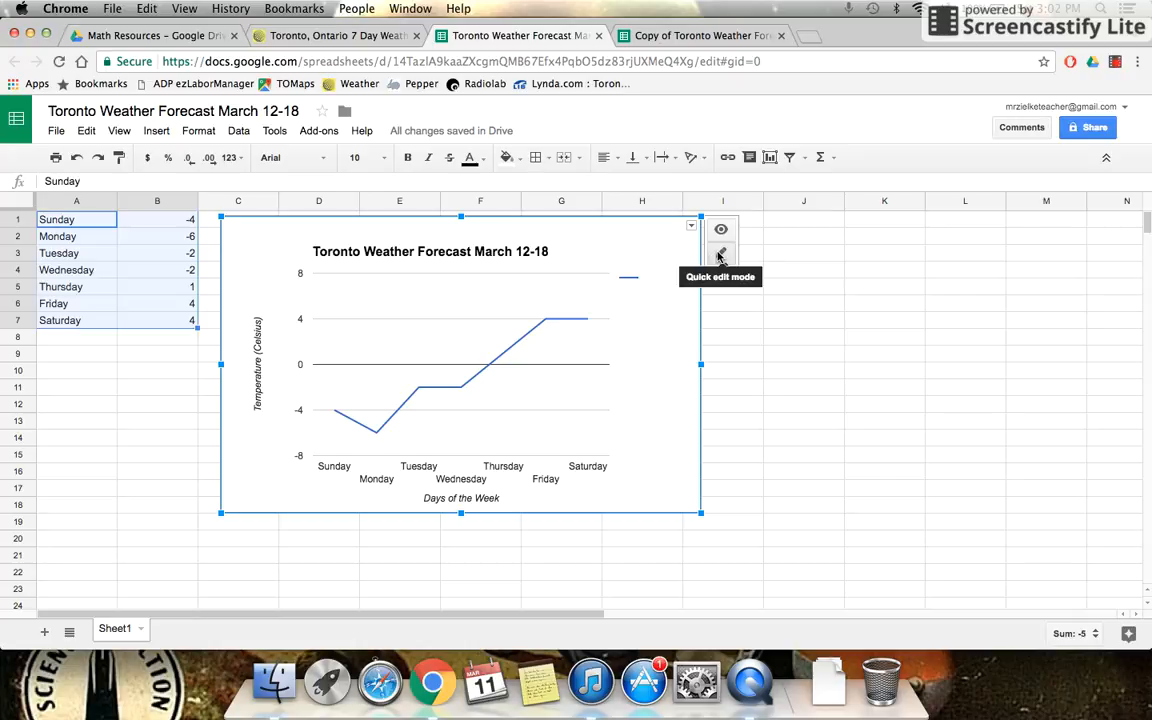
- Review the inserted chart's advanced edit settings and close them without making changes
click(691, 226)
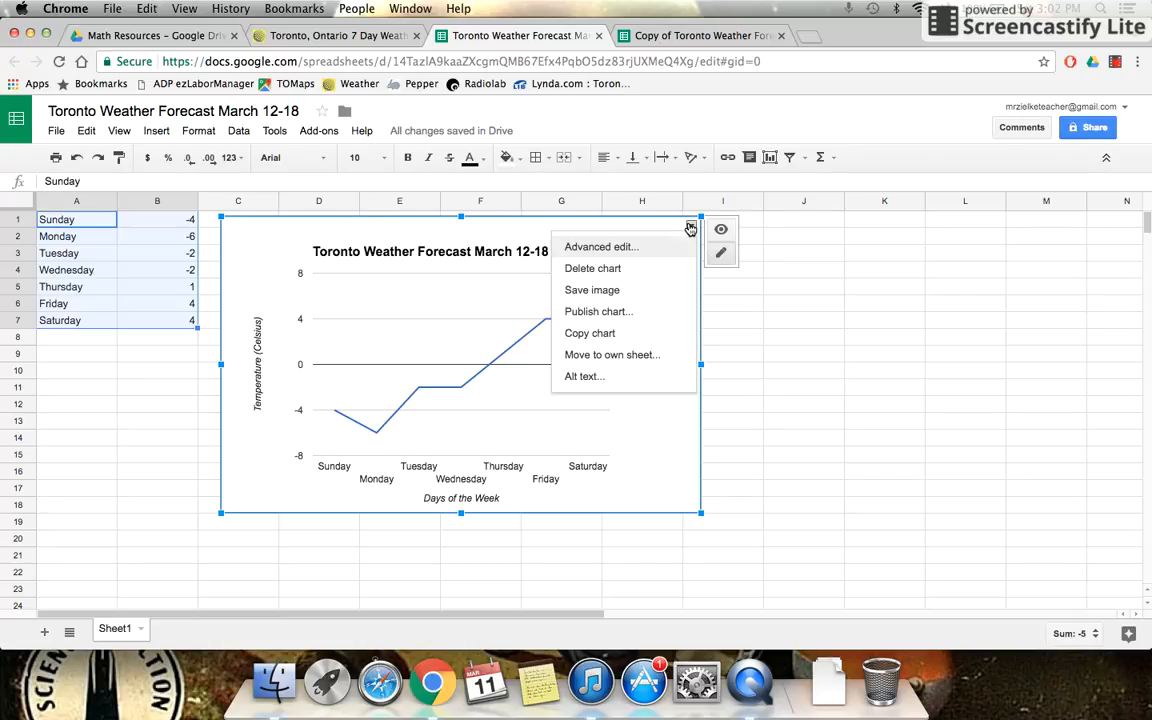
click(648, 247)
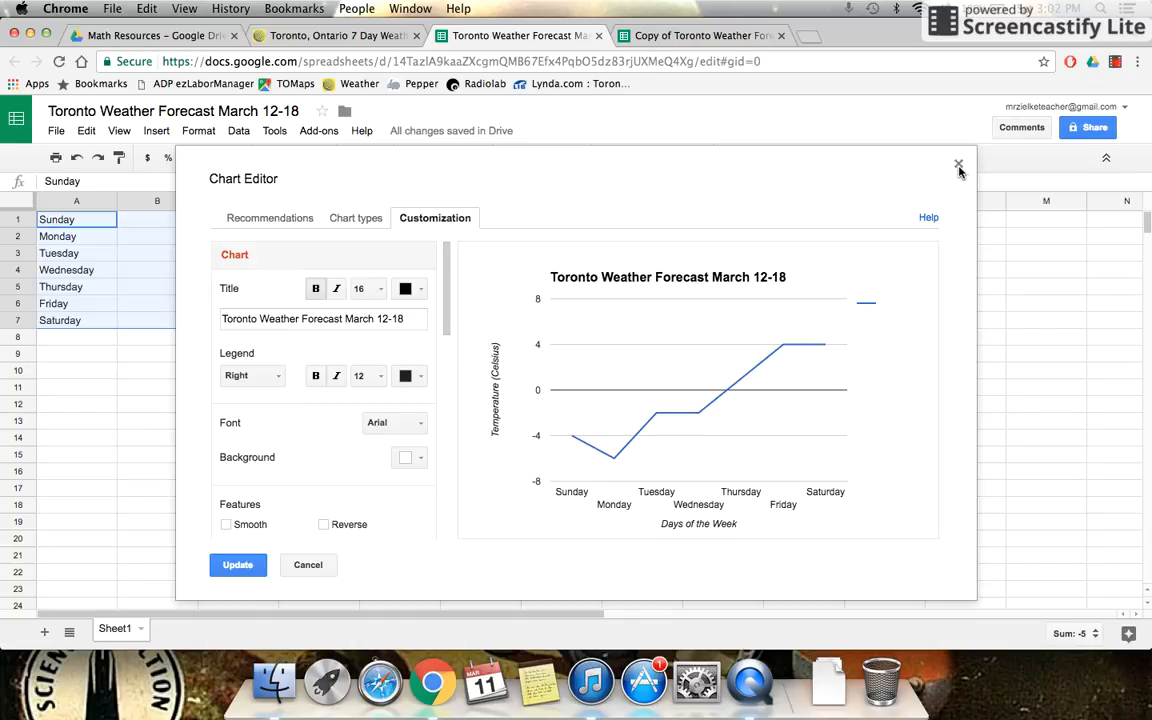
click(958, 166)
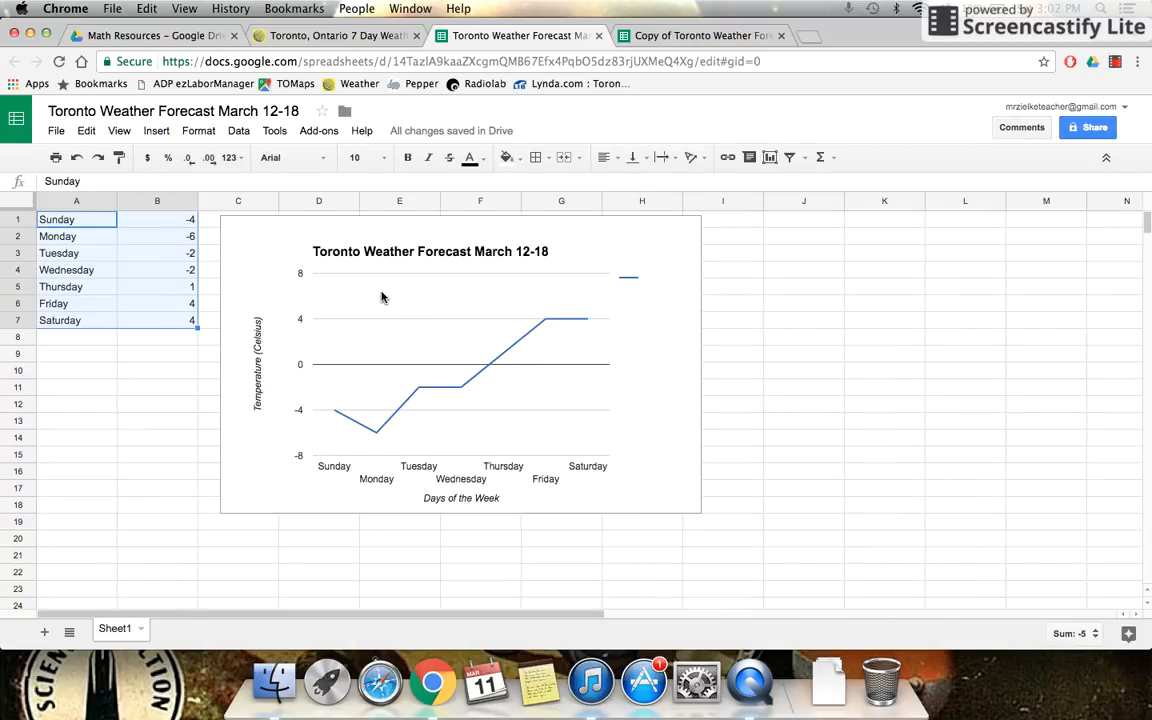